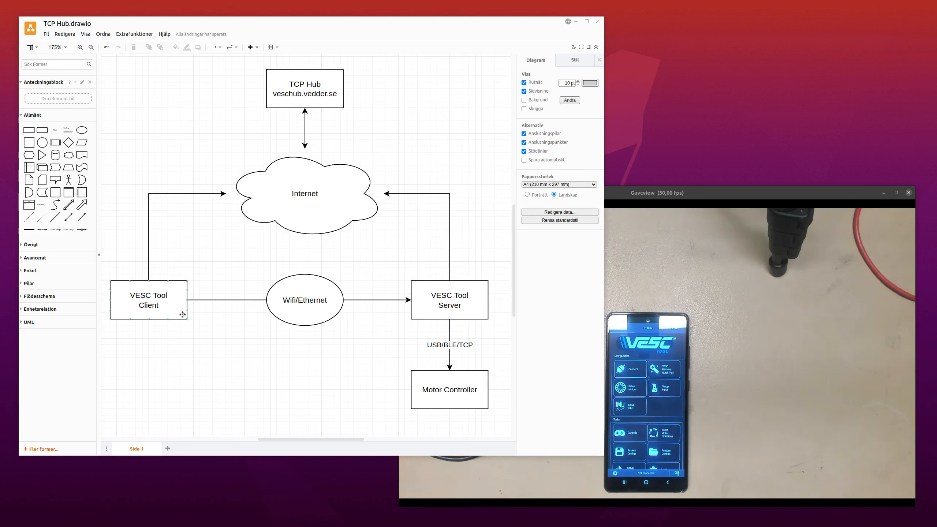
# Switch to VESC Tool and reposition its window and the Guvcview camera window so that both can be followed.
pyautogui.click(706, 304)
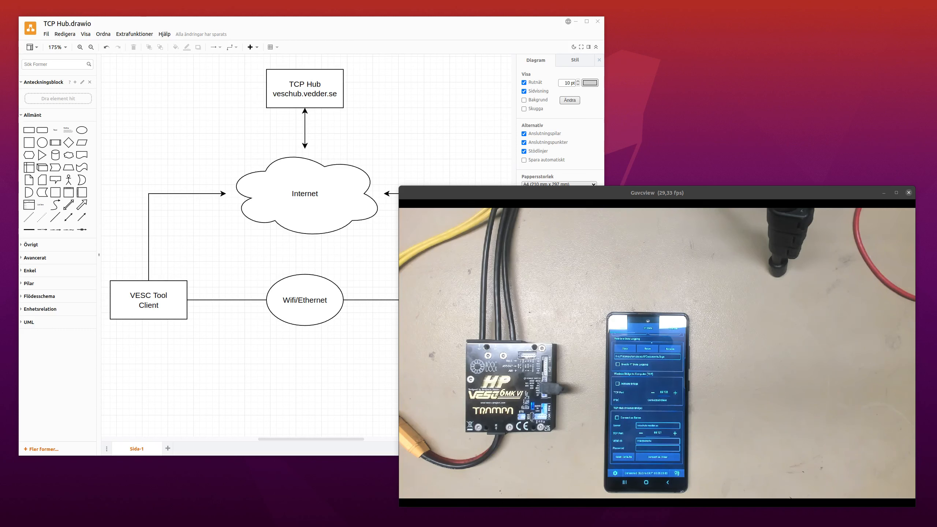
pyautogui.moveTo(1, 107); pyautogui.dragTo(669, 42)
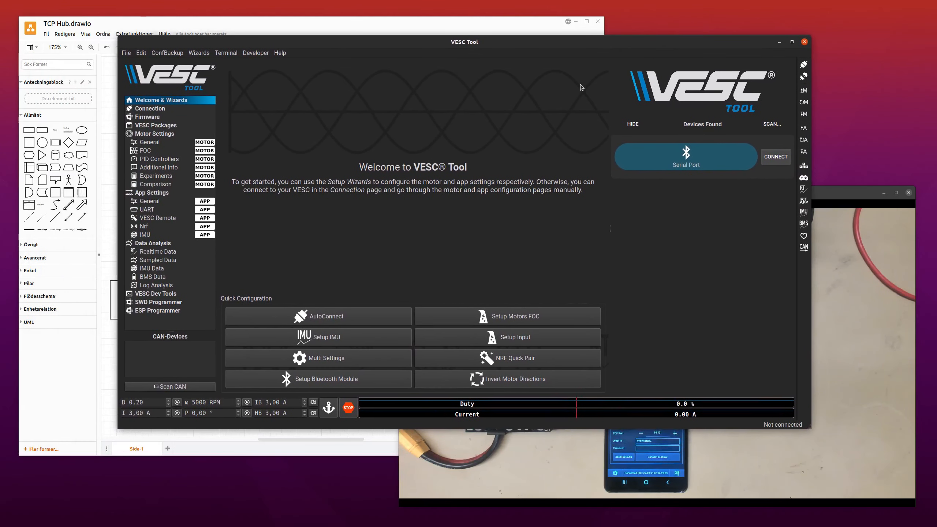
pyautogui.moveTo(674, 100); pyautogui.dragTo(711, 70)
pyautogui.click(846, 189)
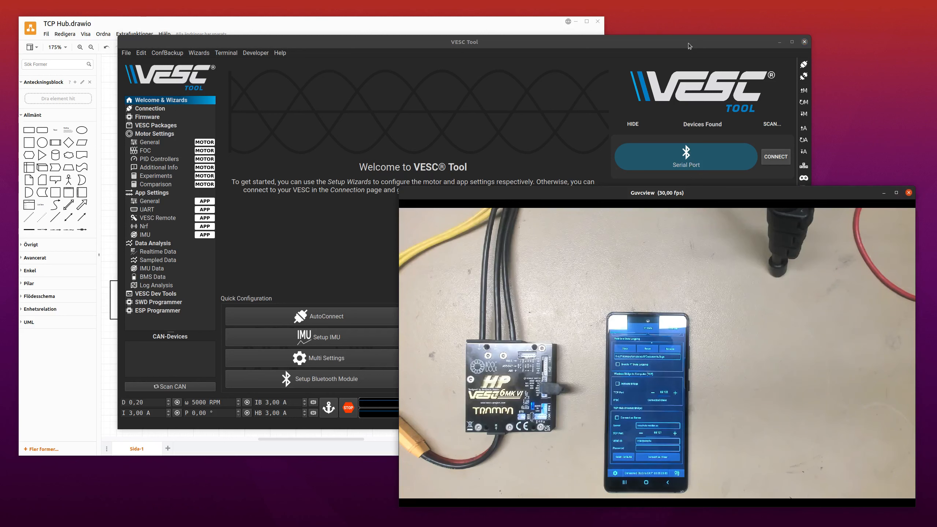
pyautogui.moveTo(688, 42); pyautogui.dragTo(686, 24)
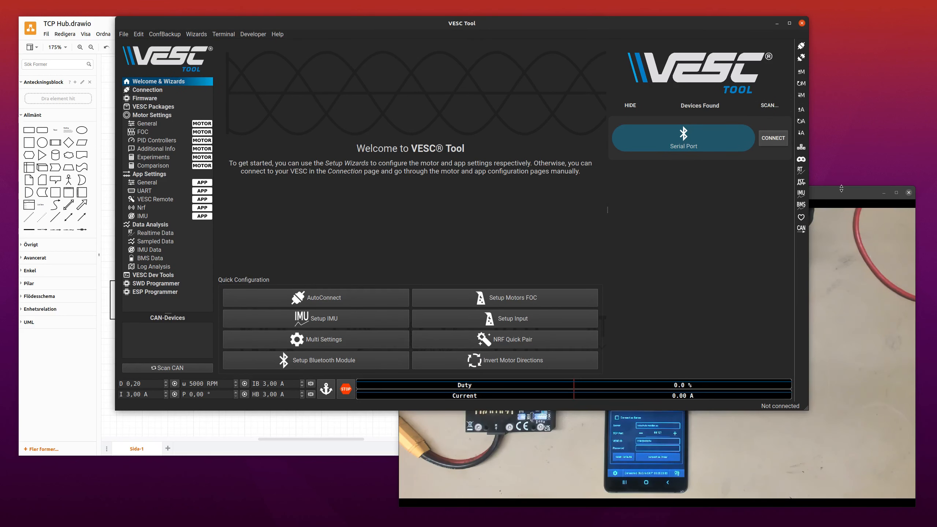
pyautogui.moveTo(841, 189); pyautogui.dragTo(847, 235)
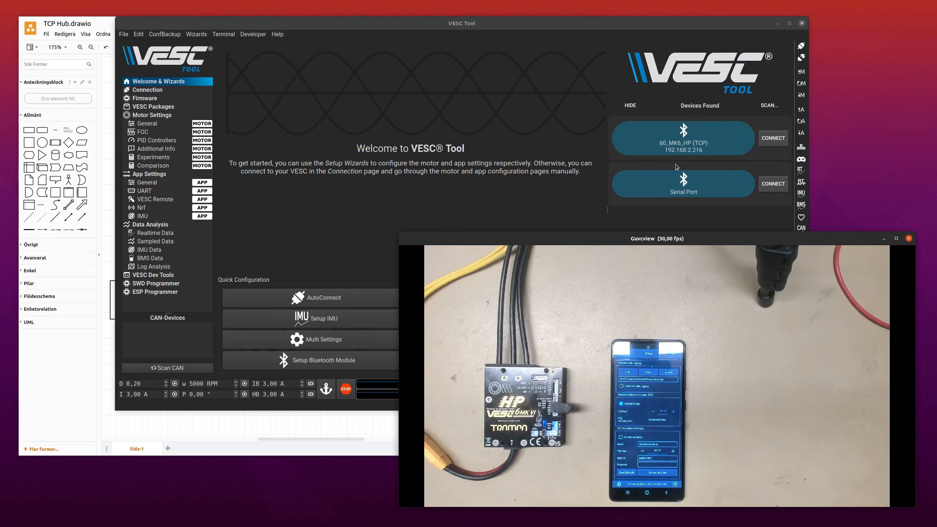
# Connect to the 60_MK6_HP device over TCP and show its IMU data as a 3D plot.
pyautogui.click(764, 138)
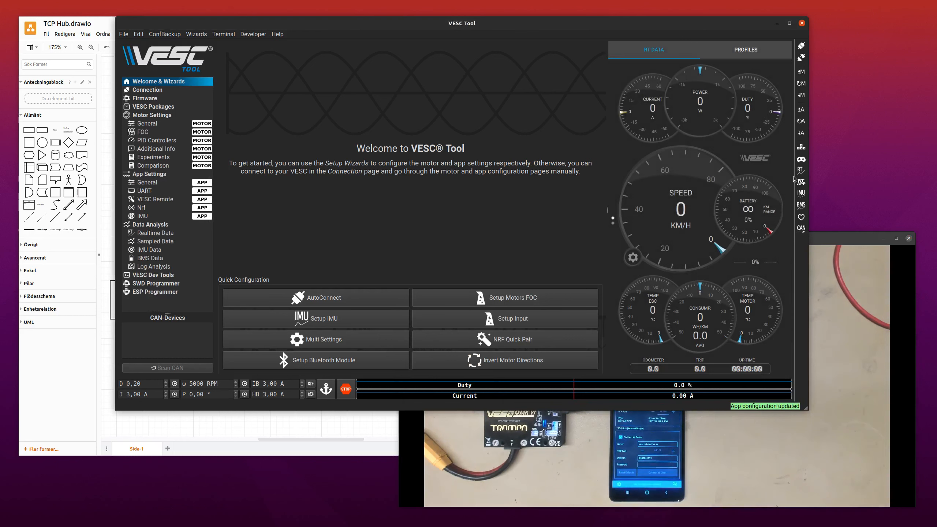
pyautogui.click(163, 248)
pyautogui.click(329, 47)
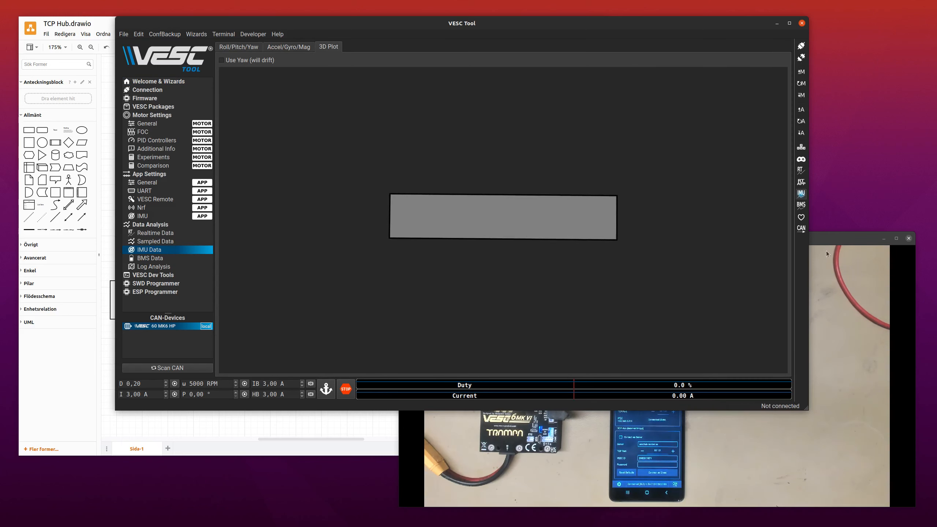
# Examine the TCP Hub connection diagram in draw.io alongside the hardware in the Guvcview camera view.
pyautogui.click(838, 326)
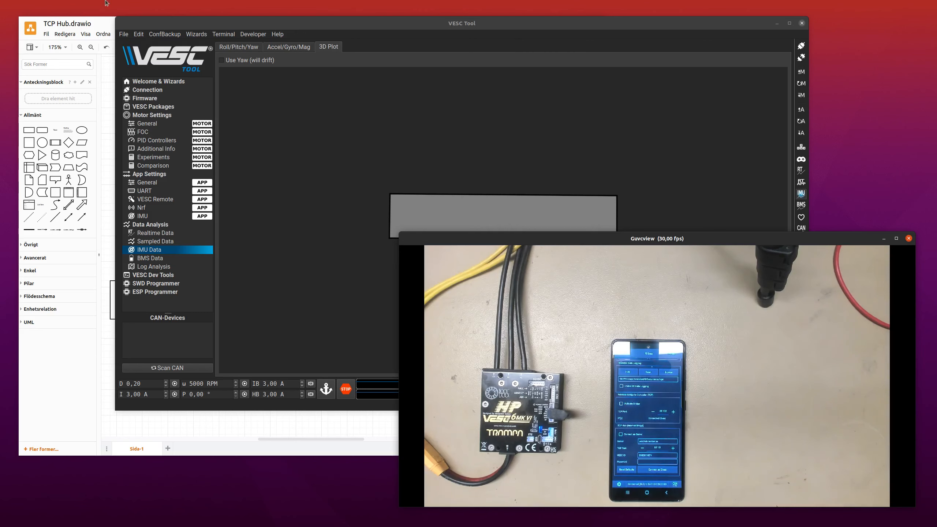
pyautogui.click(102, 19)
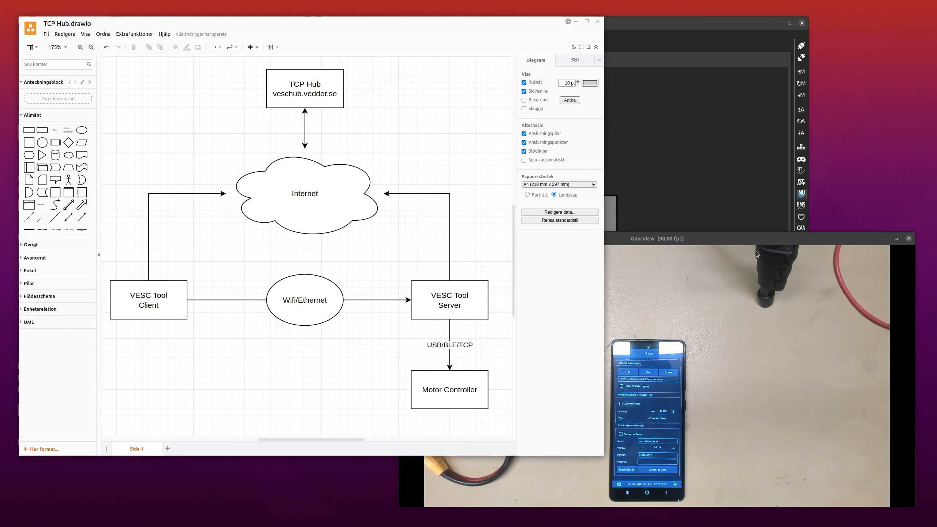
pyautogui.click(764, 239)
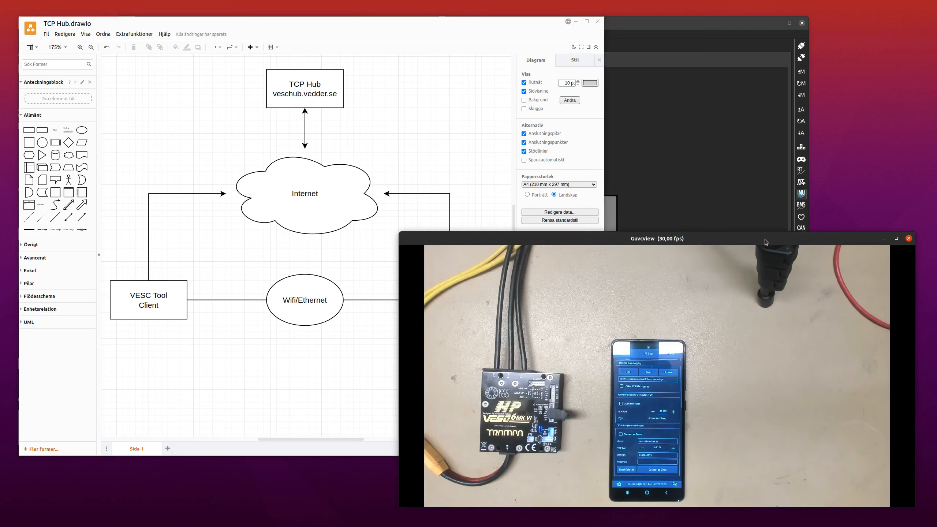
pyautogui.click(356, 107)
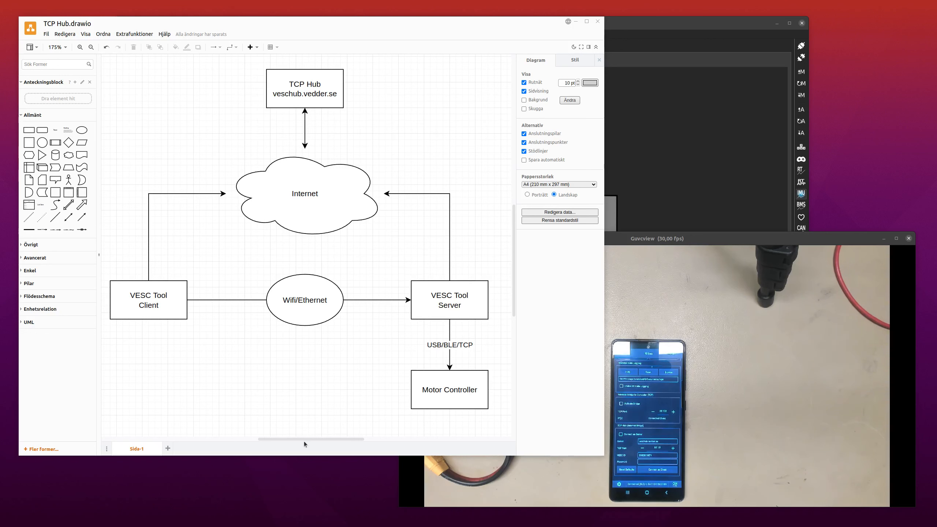
# Return VESC Tool to its Welcome & Wizards page and compare the phone's TCP Hub settings with the diagram.
pyautogui.click(680, 218)
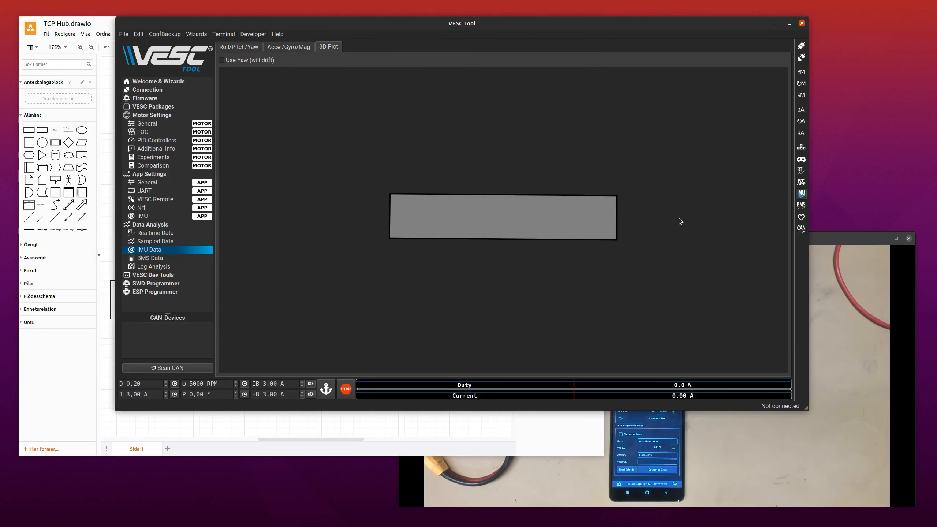
pyautogui.click(169, 82)
pyautogui.click(760, 447)
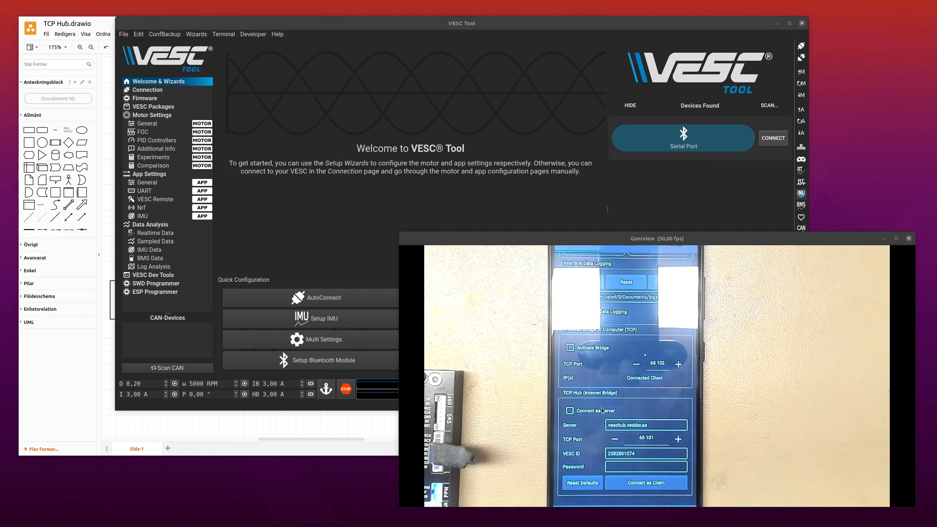
pyautogui.click(106, 23)
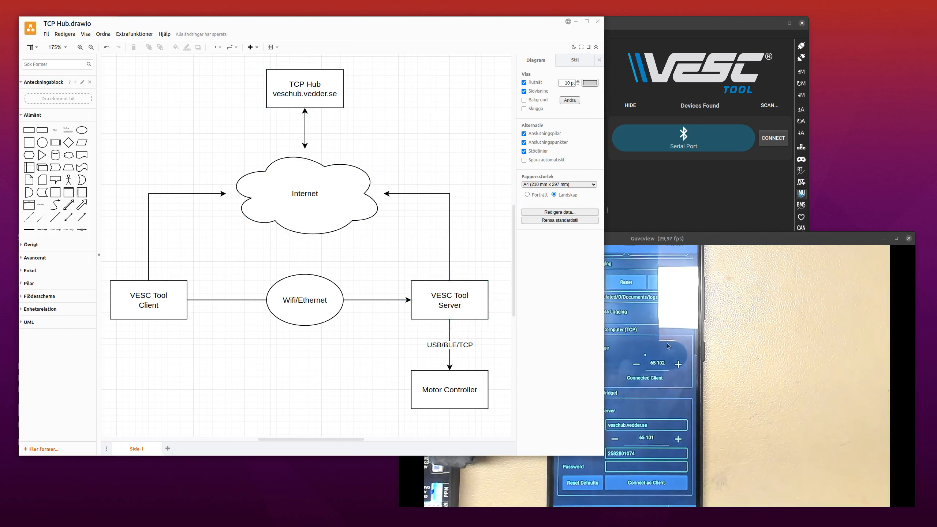
pyautogui.click(745, 336)
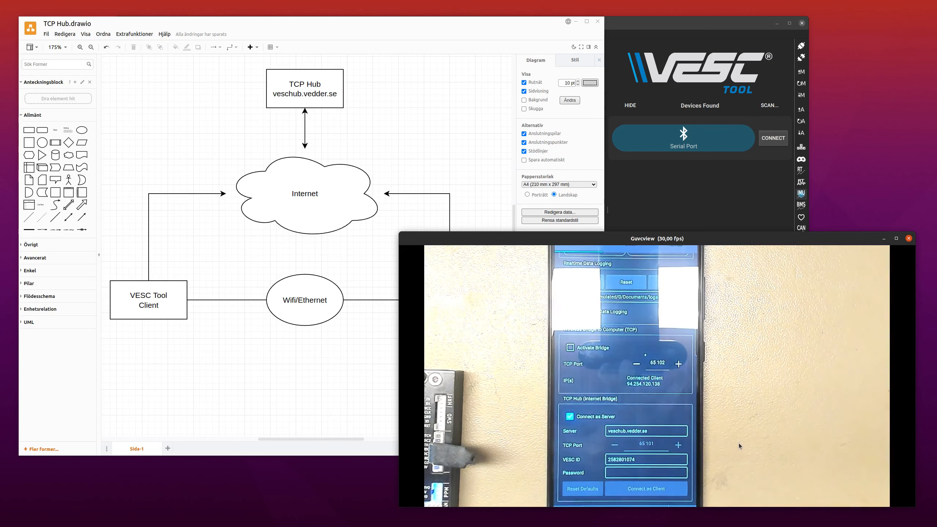
# In VESC Tool, connect as client through the TCP Hub at veschub.vedder.se on port 65101.
pyautogui.click(697, 202)
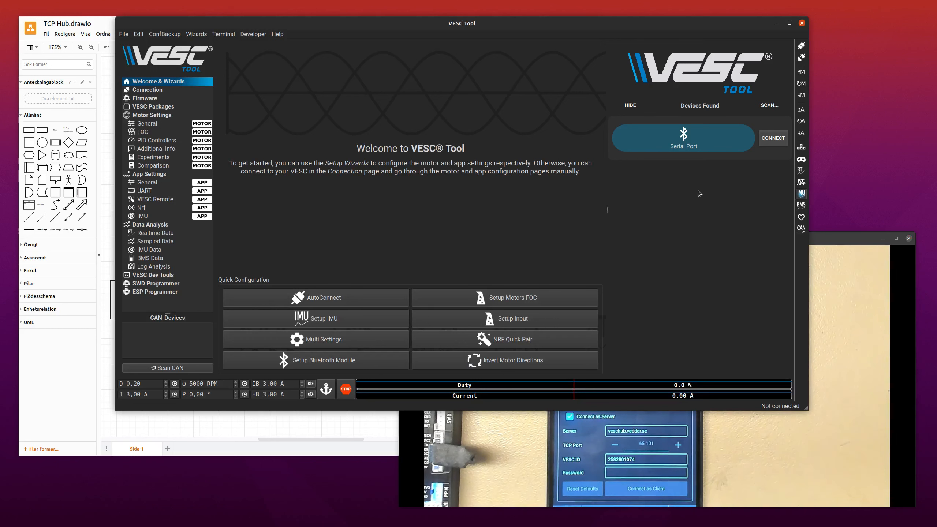
pyautogui.click(172, 89)
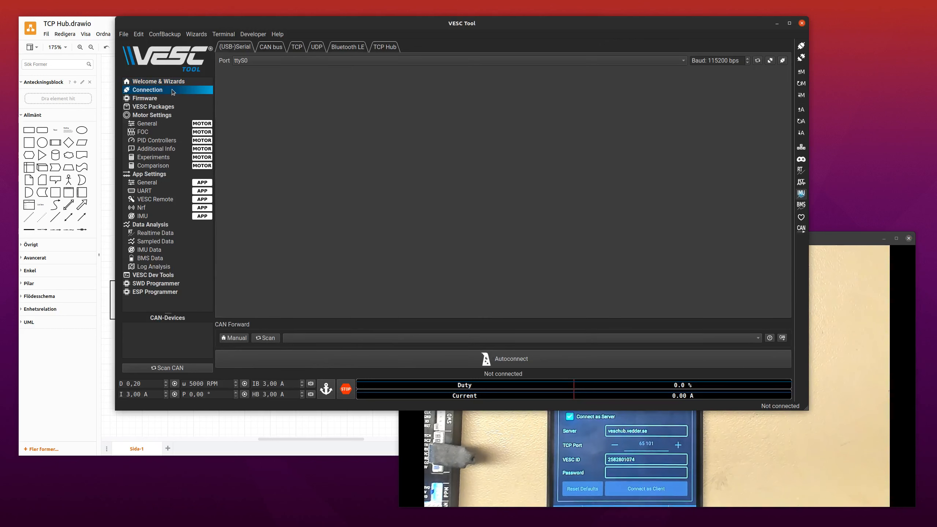
pyautogui.click(393, 46)
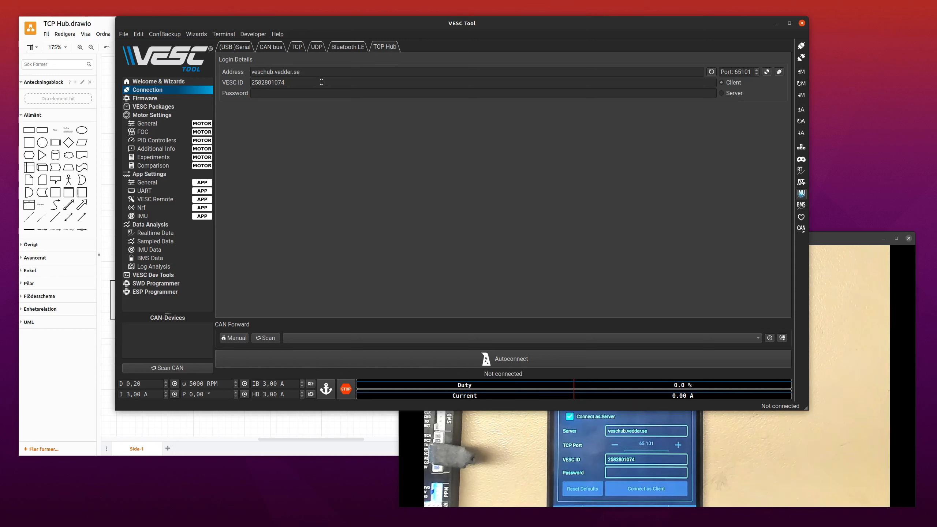
pyautogui.click(781, 72)
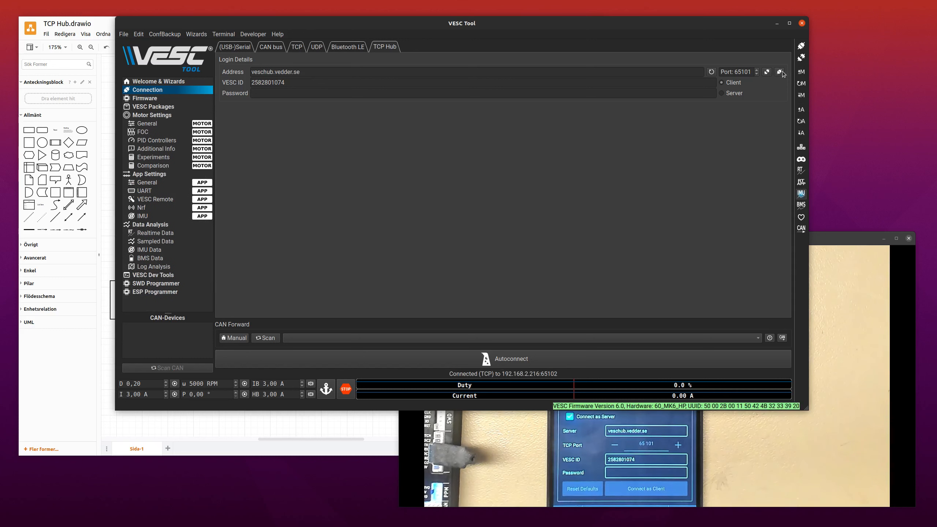
# View the connected controller's IMU data 3D plot alongside the Guvcview camera view.
pyautogui.click(838, 238)
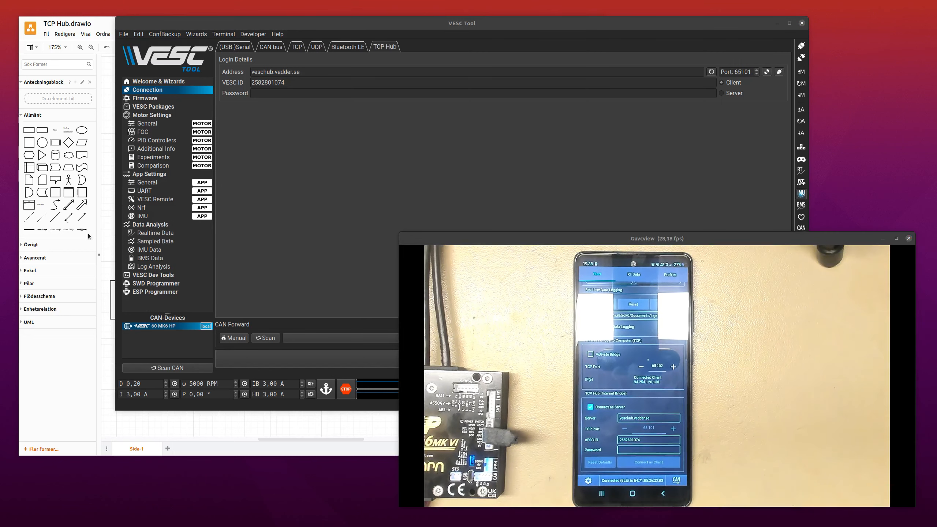
pyautogui.click(161, 248)
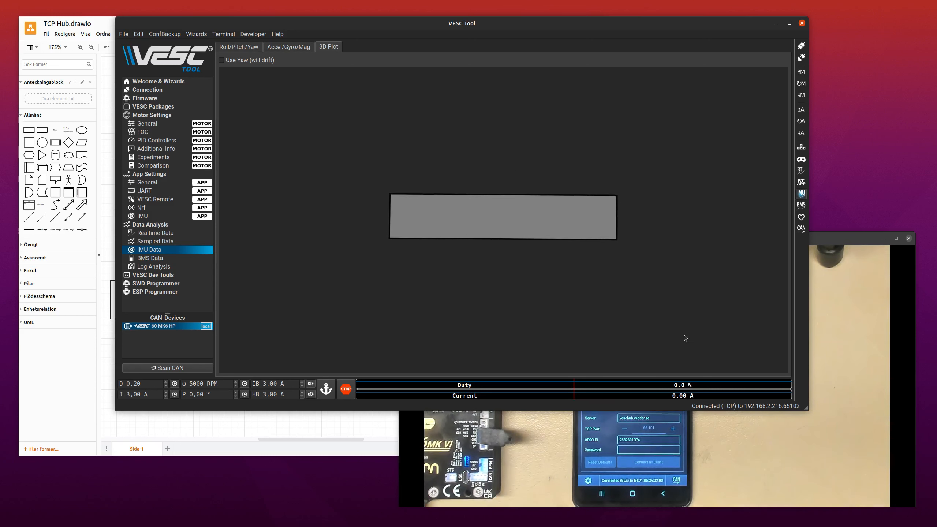
pyautogui.click(752, 436)
# Try to connect through the TCP Hub as client in VESC Tool with the password left empty.
pyautogui.click(685, 199)
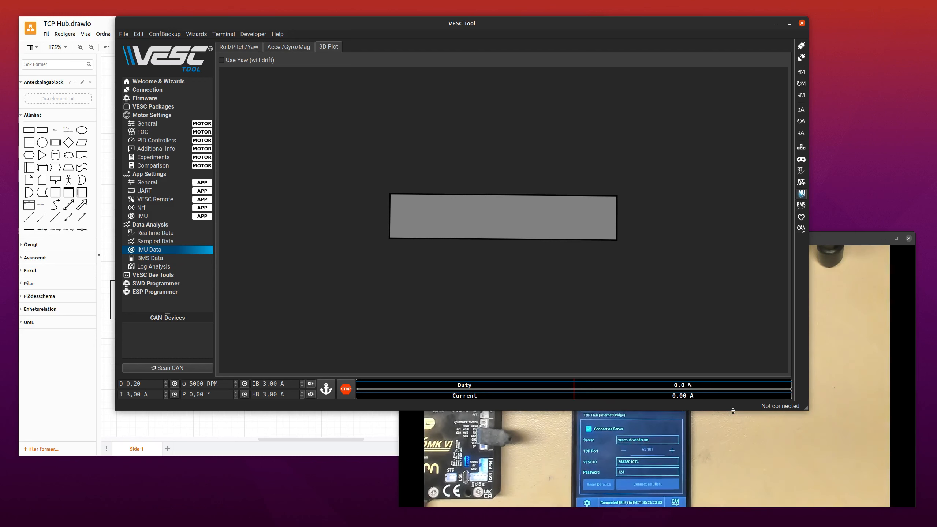
pyautogui.click(157, 93)
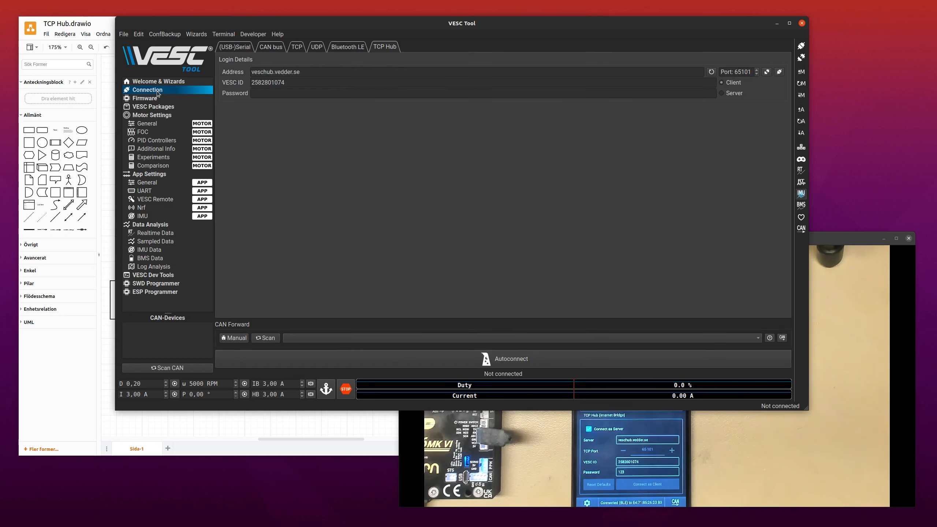
pyautogui.click(779, 72)
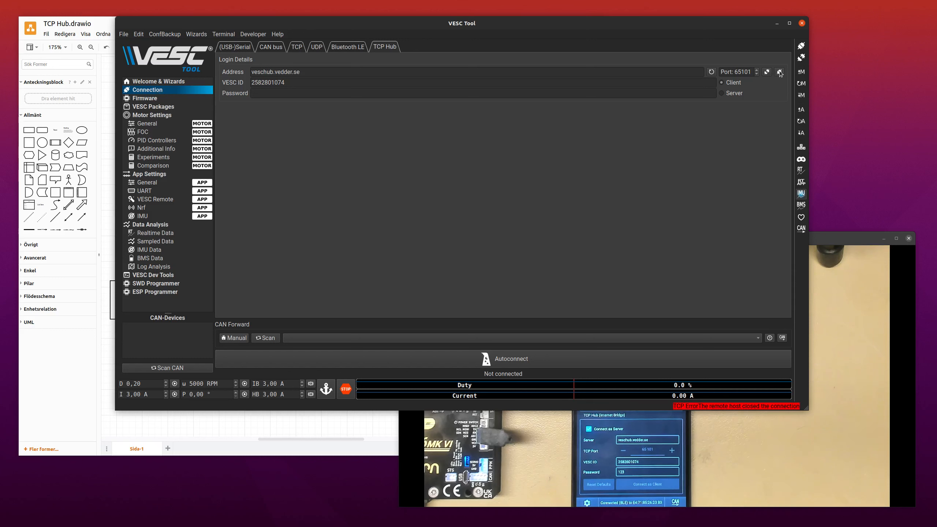
# Enter the TCP Hub password in the login details and connect as client.
pyautogui.click(284, 97)
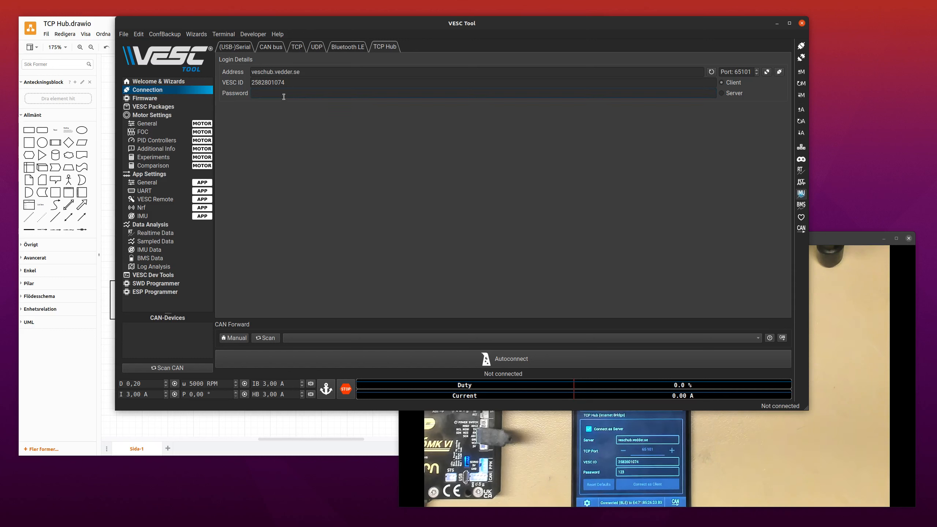
pyautogui.write('123')
pyautogui.click(779, 72)
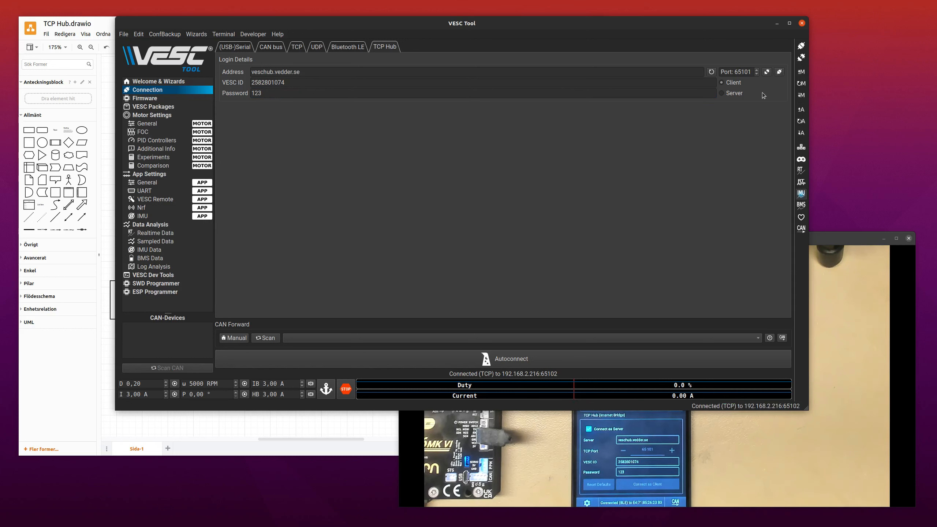
# Disconnect from the TCP Hub and ping the hub for its devices from the Welcome & Wizards page.
pyautogui.click(763, 74)
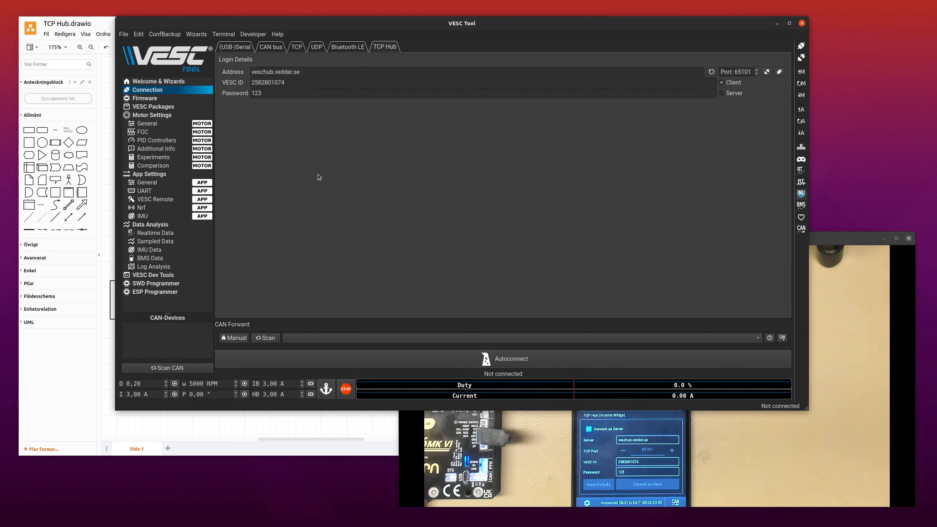
pyautogui.click(314, 78)
pyautogui.click(159, 86)
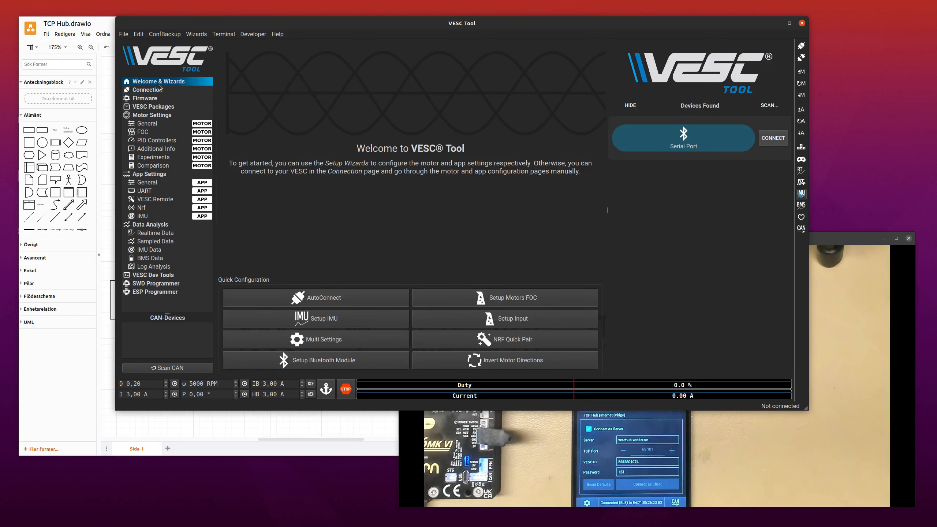
pyautogui.click(766, 107)
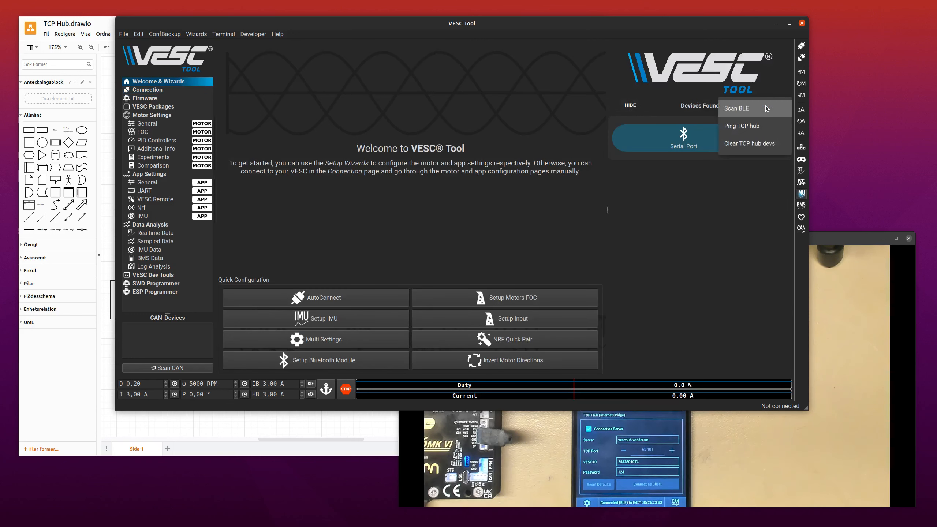
pyautogui.click(761, 126)
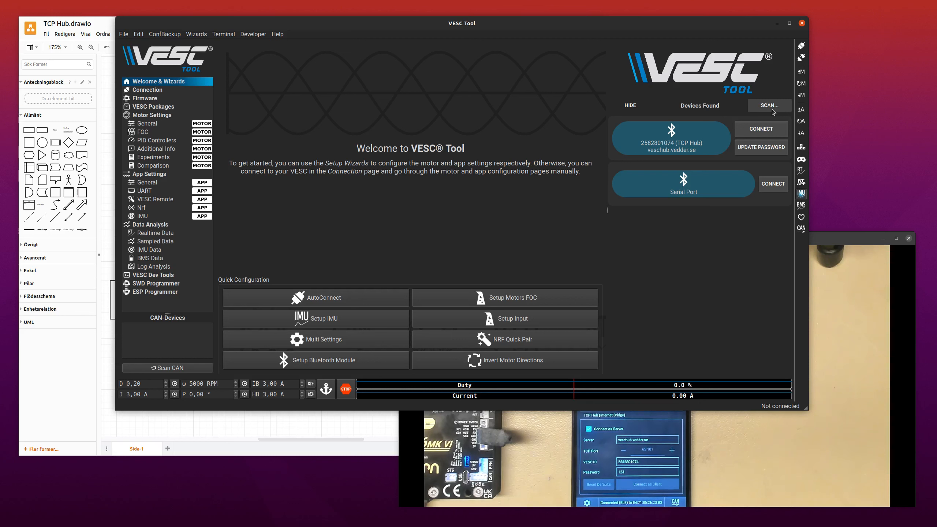
# Update the stored password of the found TCP Hub device and connect to it.
pyautogui.click(759, 132)
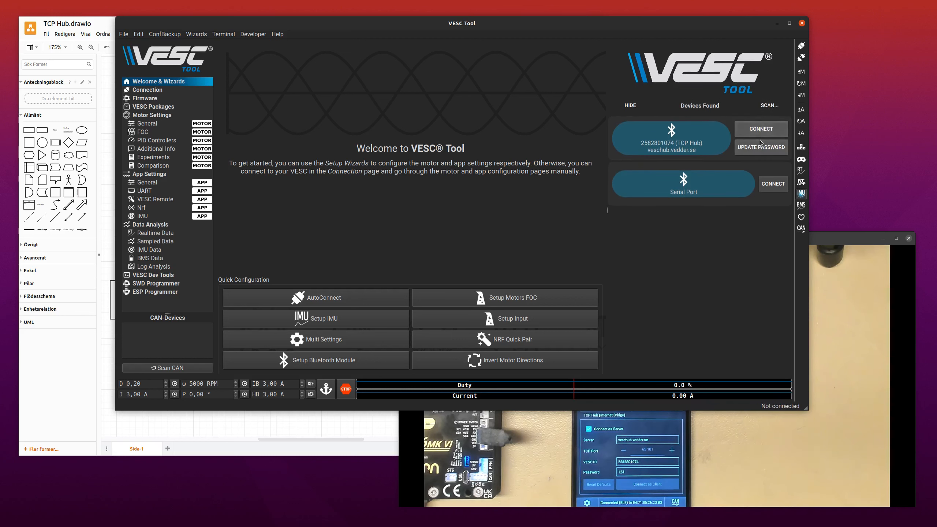
pyautogui.click(760, 143)
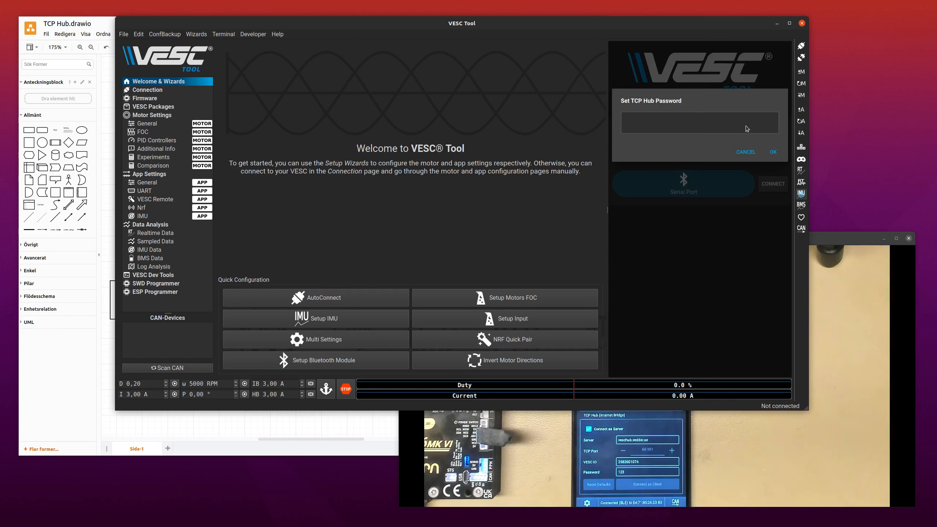
pyautogui.write('123')
pyautogui.click(772, 151)
pyautogui.click(776, 133)
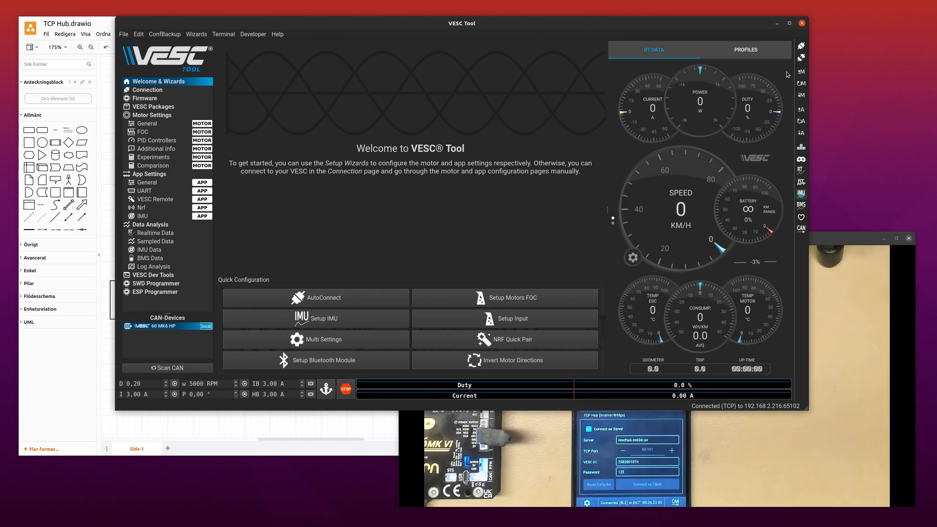
# Disconnect from the controller and ping the TCP hub from the device list.
pyautogui.click(800, 58)
pyautogui.click(769, 105)
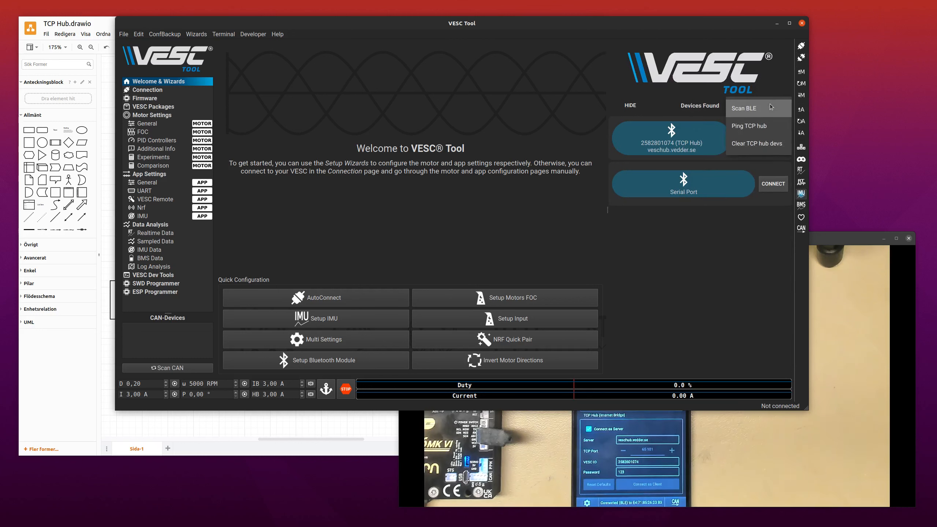
pyautogui.click(765, 121)
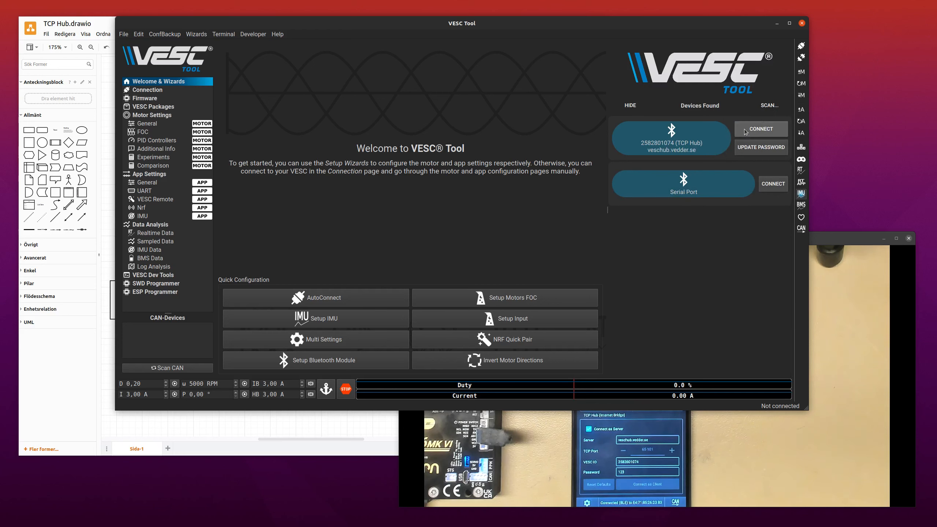
# Check the TCP Hub device list against the phone's state in Guvcview, and return to the draw.io connection diagram.
pyautogui.click(841, 355)
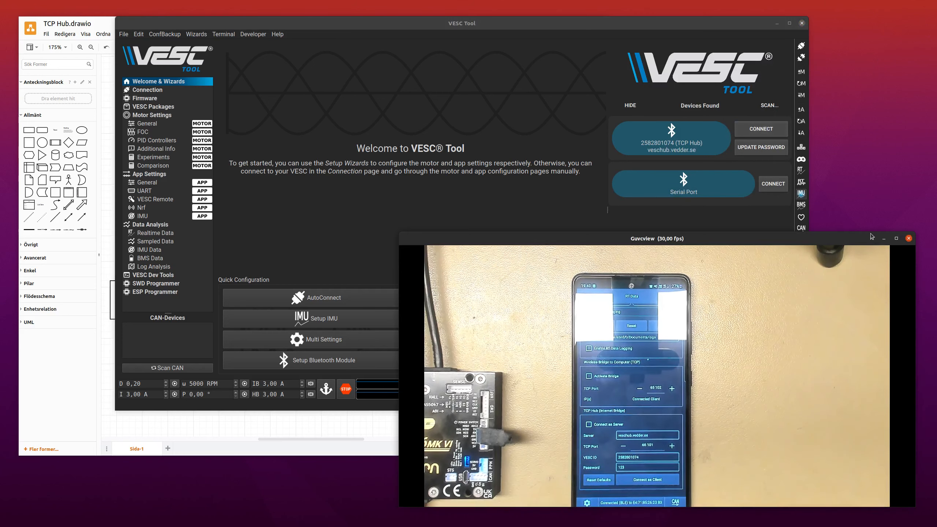
pyautogui.click(762, 129)
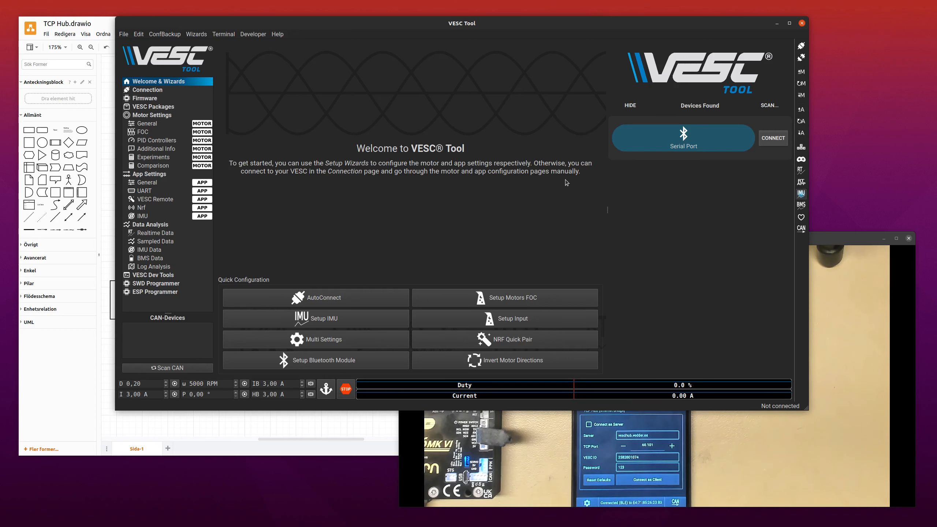
pyautogui.click(138, 440)
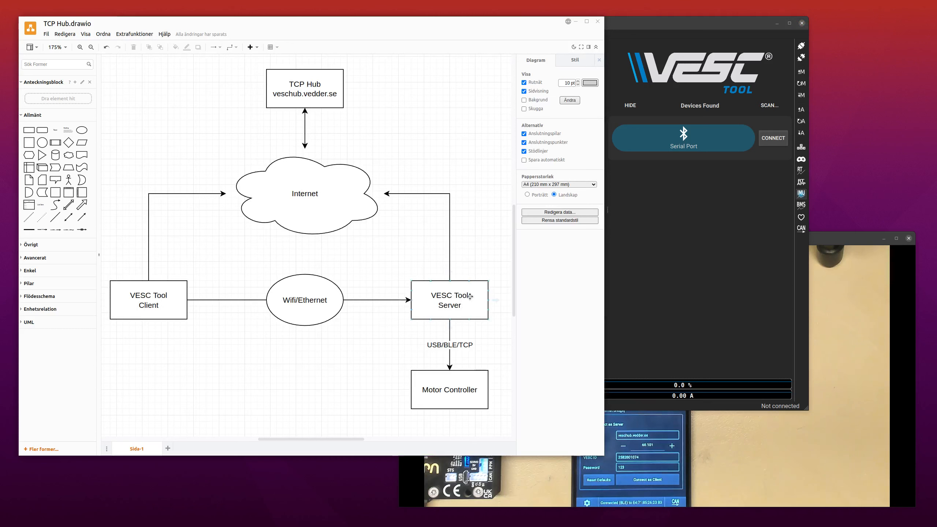